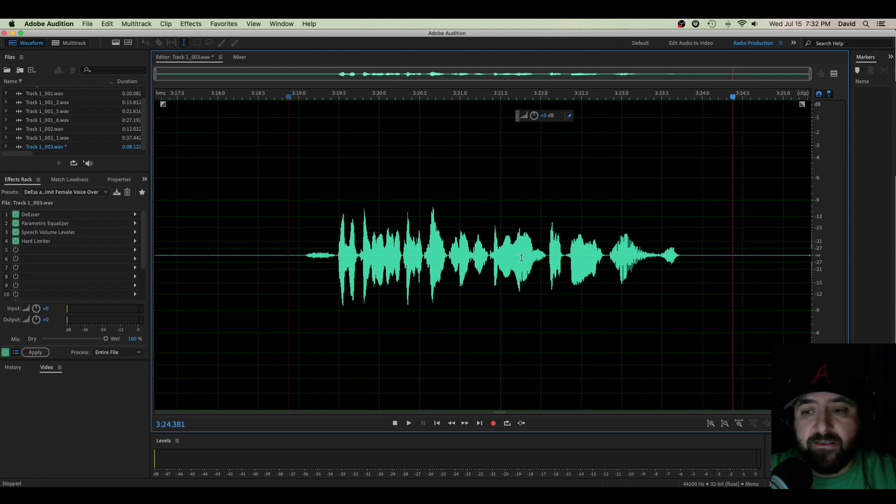
Step: Select and play back the silent lead-in before the speech to check the background hiss
{"action": "left_click_drag", "start_coordinate": [191, 232], "coordinate": [272, 236]}
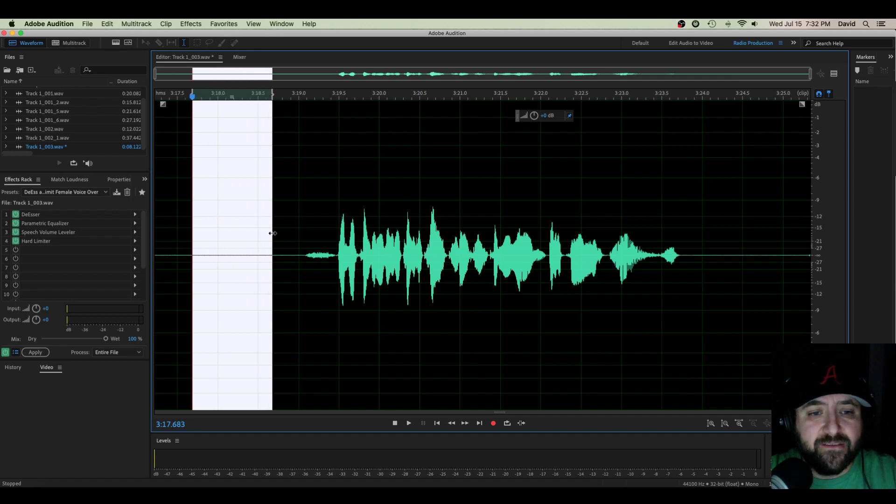
{"action": "left_click_drag", "start_coordinate": [717, 233], "coordinate": [798, 236]}
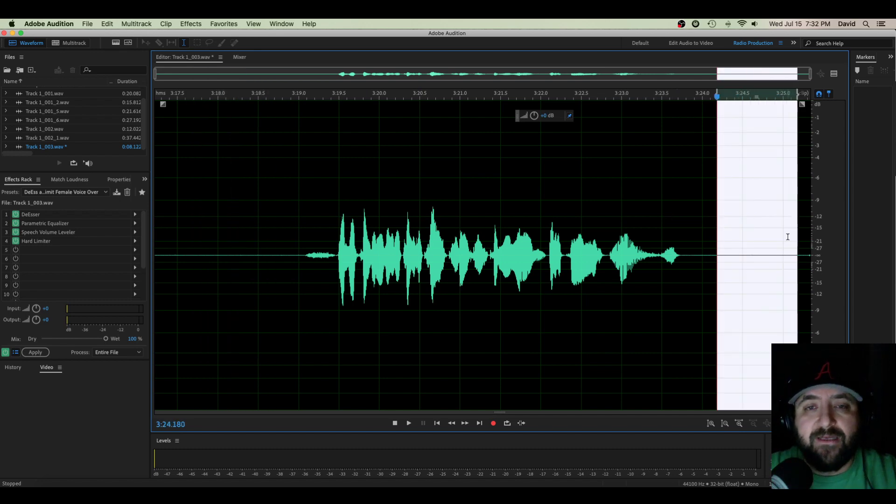
{"action": "left_click_drag", "start_coordinate": [185, 229], "coordinate": [290, 232]}
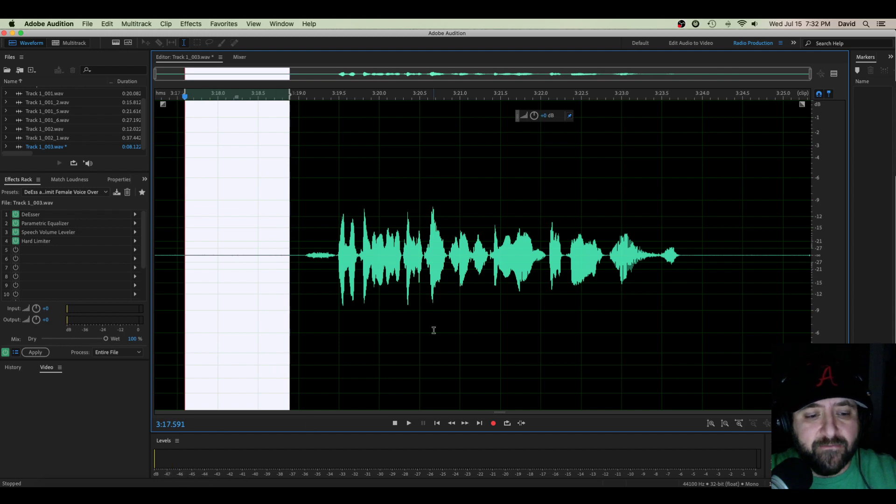
{"action": "key", "text": "space"}
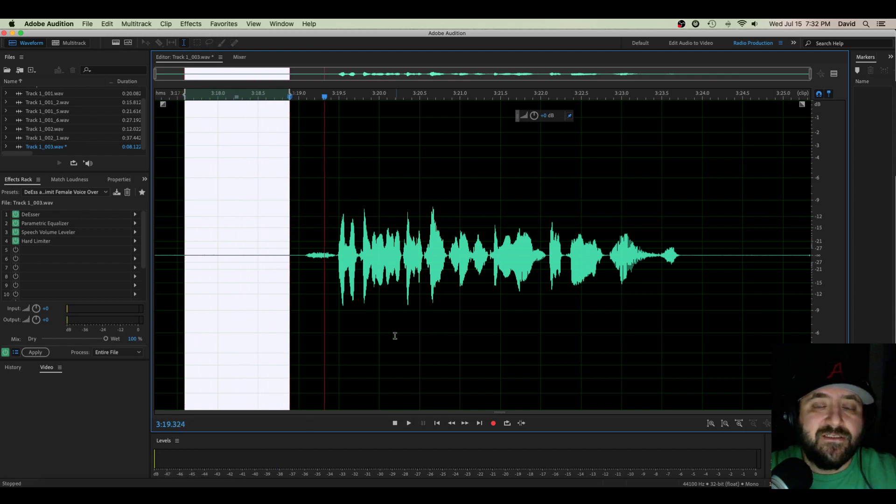
{"action": "left_click", "coordinate": [394, 336]}
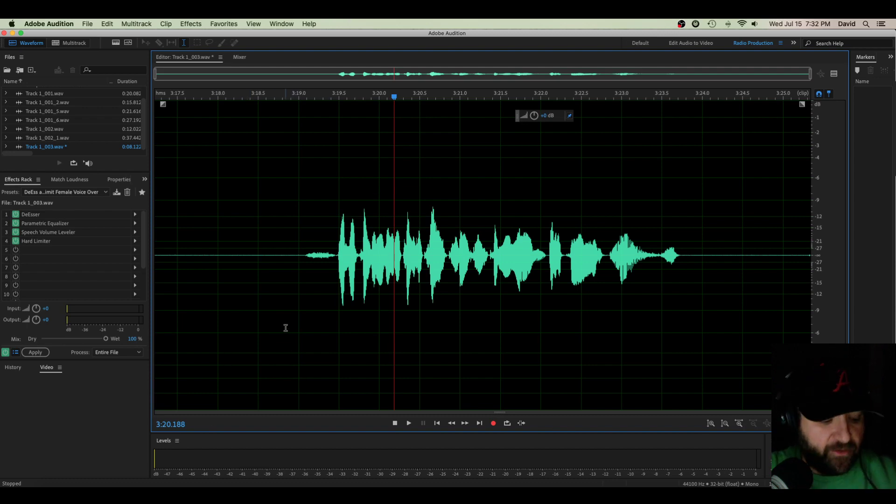
Step: Toggle the spectral frequency view and move the playhead back to 3:18.869
{"action": "left_click", "coordinate": [116, 43]}
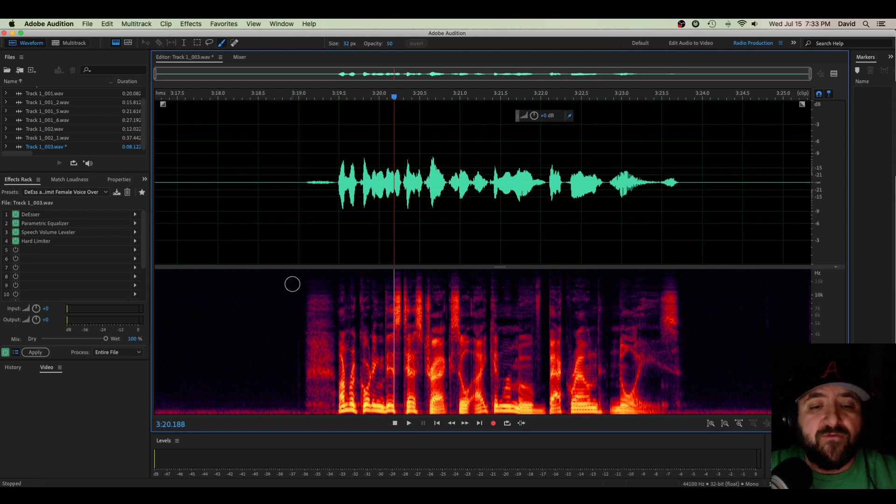
{"action": "left_click", "coordinate": [275, 224]}
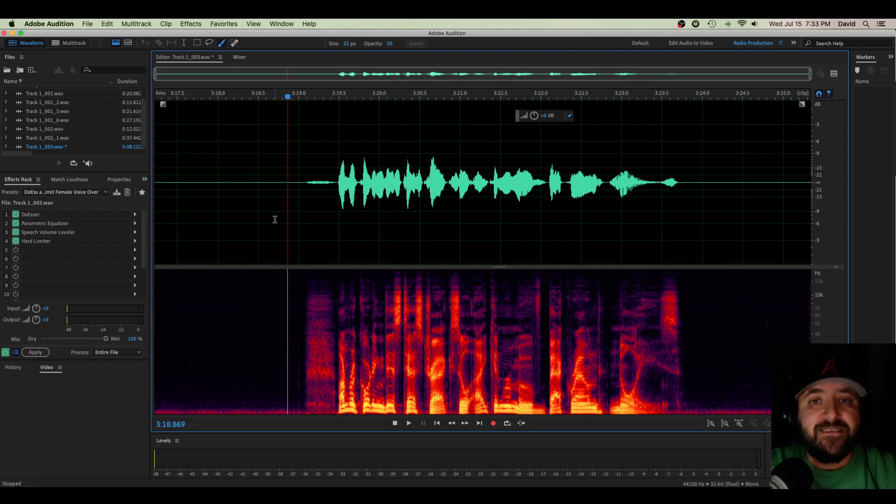
{"action": "key", "text": "shift+d"}
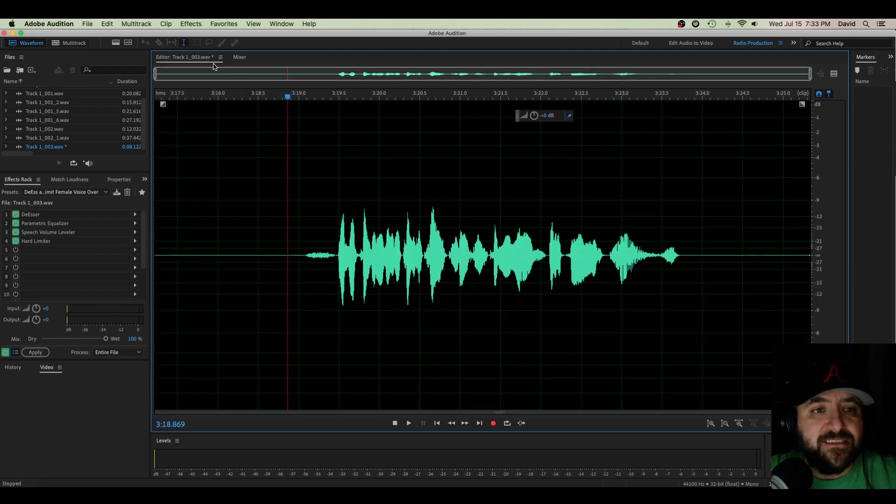
Step: Open the Noise Reduction (process) effect from Effects > Noise Reduction / Restoration
{"action": "left_click", "coordinate": [191, 24]}
{"action": "mouse_move", "coordinate": [219, 186]}
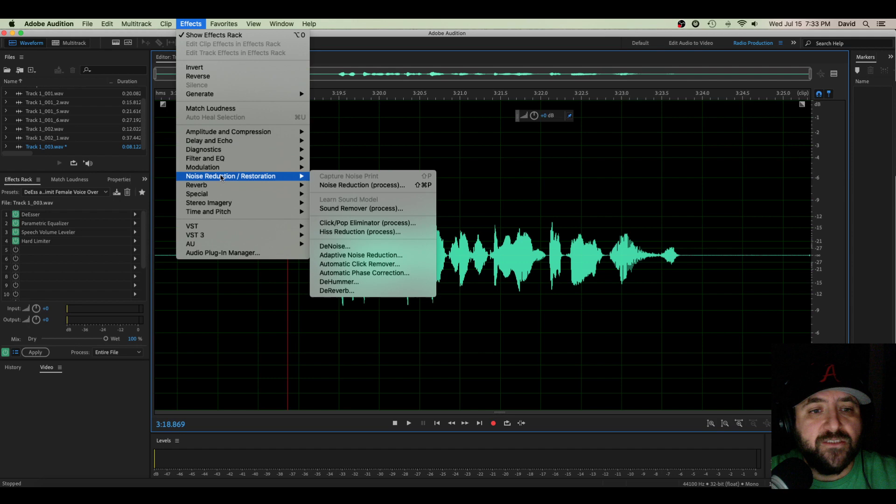
{"action": "left_click", "coordinate": [356, 185]}
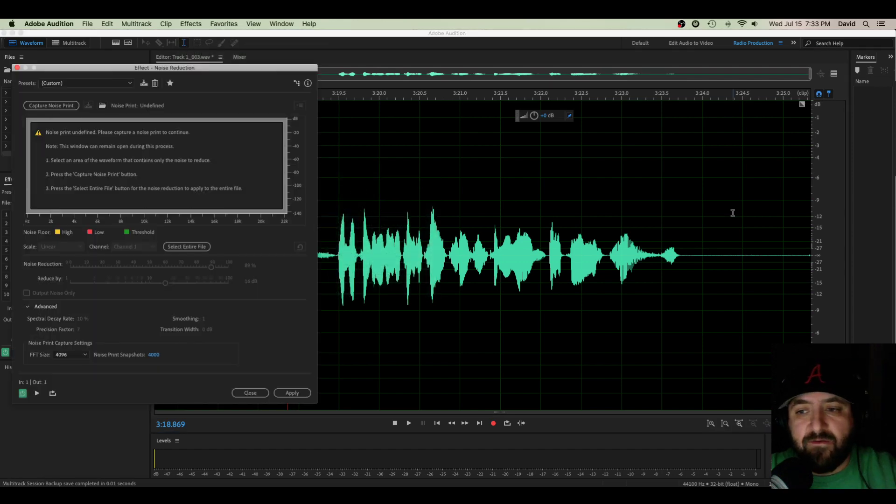
Step: Show the spectral view and select the silent gap from 3:24.14 to 3:24.45
{"action": "key", "text": "shift+d"}
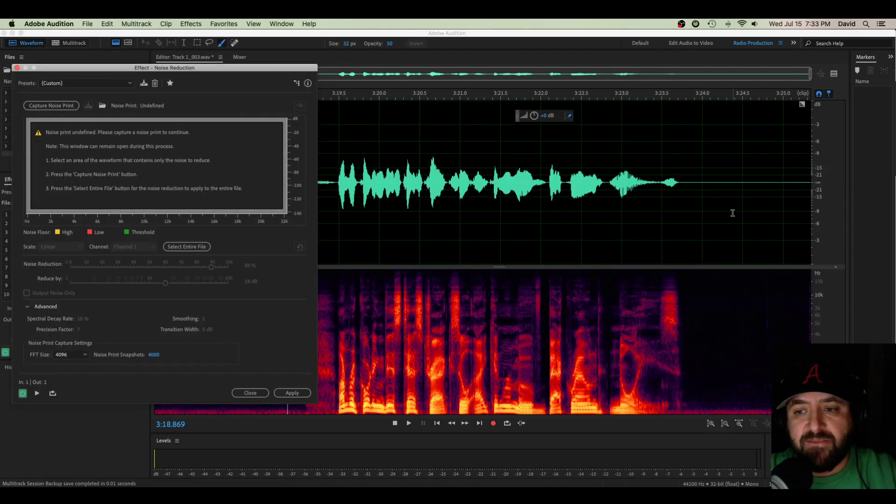
{"action": "left_click", "coordinate": [714, 168]}
{"action": "left_click_drag", "start_coordinate": [716, 168], "coordinate": [736, 166]}
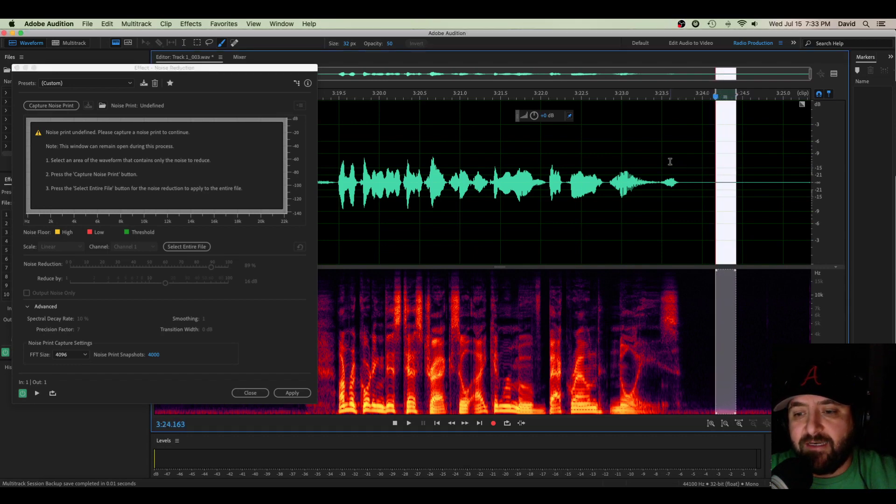
{"action": "left_click_drag", "start_coordinate": [662, 161], "coordinate": [700, 161]}
{"action": "left_click_drag", "start_coordinate": [609, 158], "coordinate": [682, 158]}
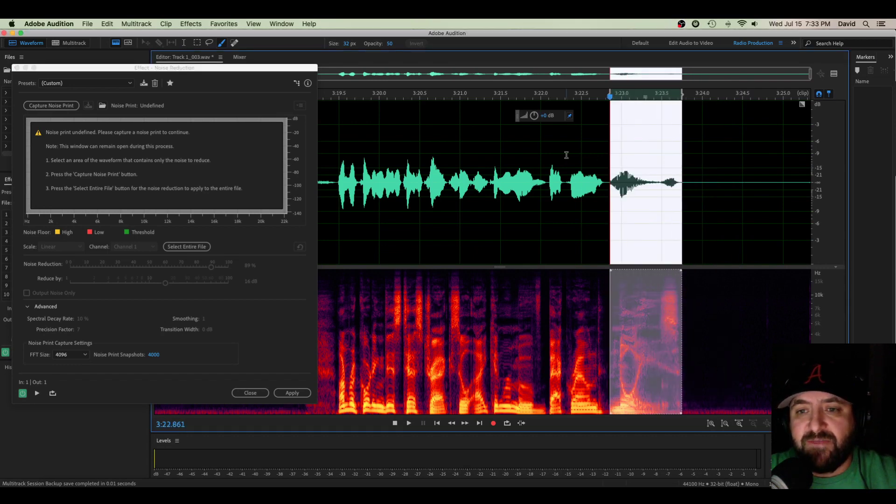
{"action": "left_click_drag", "start_coordinate": [566, 155], "coordinate": [602, 157]}
{"action": "left_click_drag", "start_coordinate": [713, 166], "coordinate": [746, 169]}
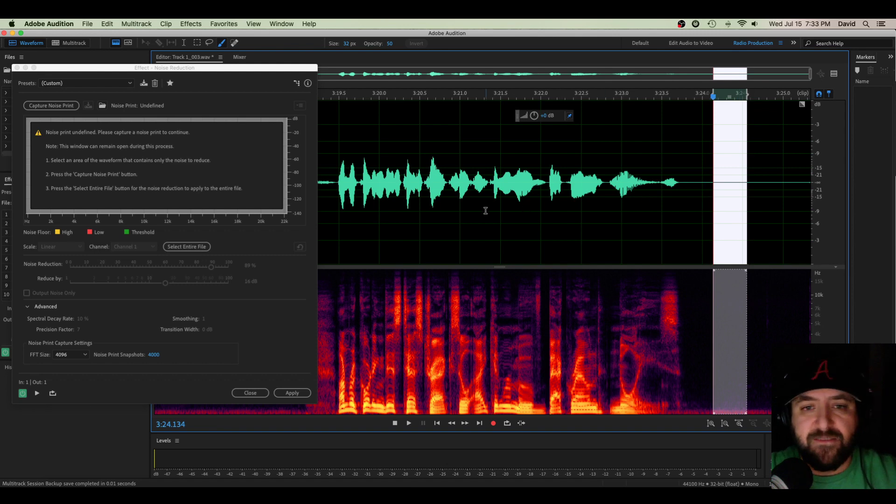
Step: Capture the selected silence as a noise print and target the entire file for reduction
{"action": "left_click", "coordinate": [48, 107]}
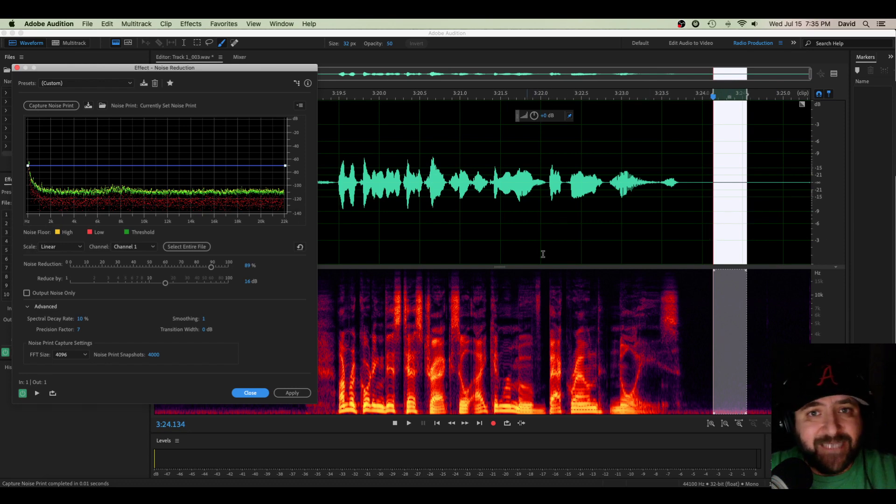
{"action": "left_click", "coordinate": [192, 250]}
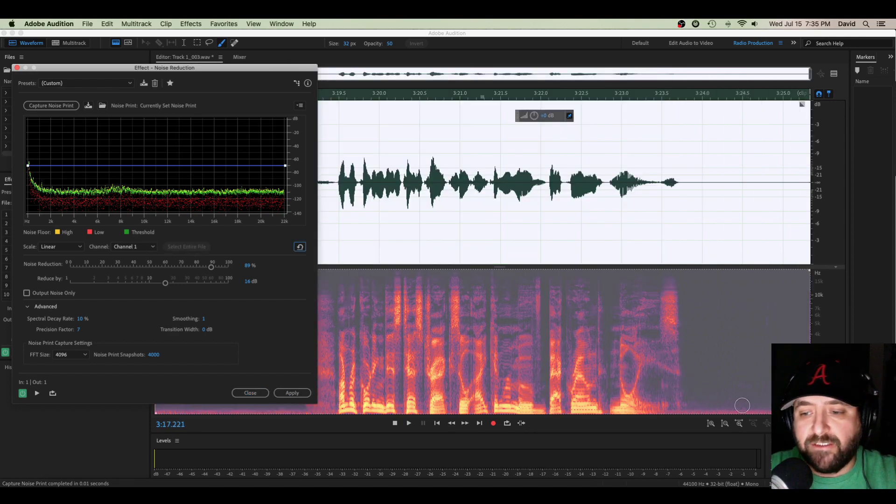
Step: Apply Noise Reduction to the whole file and play back the cleaned lead-in silence
{"action": "left_click", "coordinate": [292, 392]}
{"action": "left_click", "coordinate": [313, 208]}
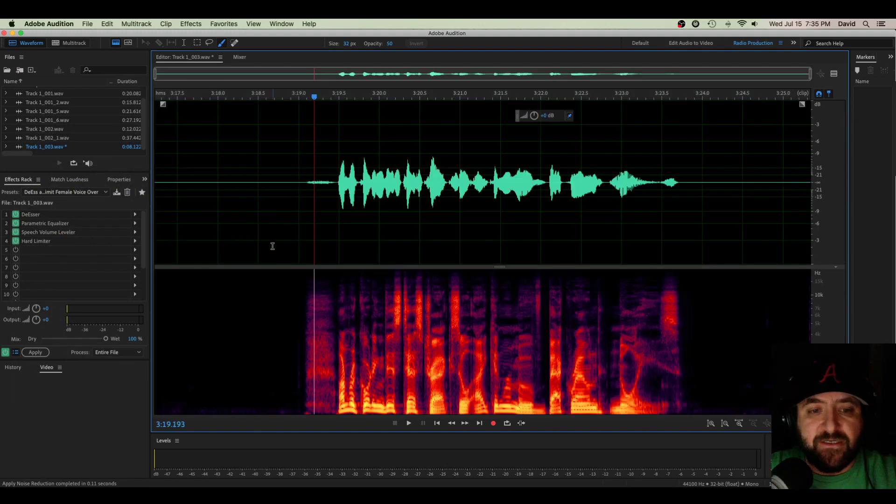
{"action": "left_click", "coordinate": [176, 197]}
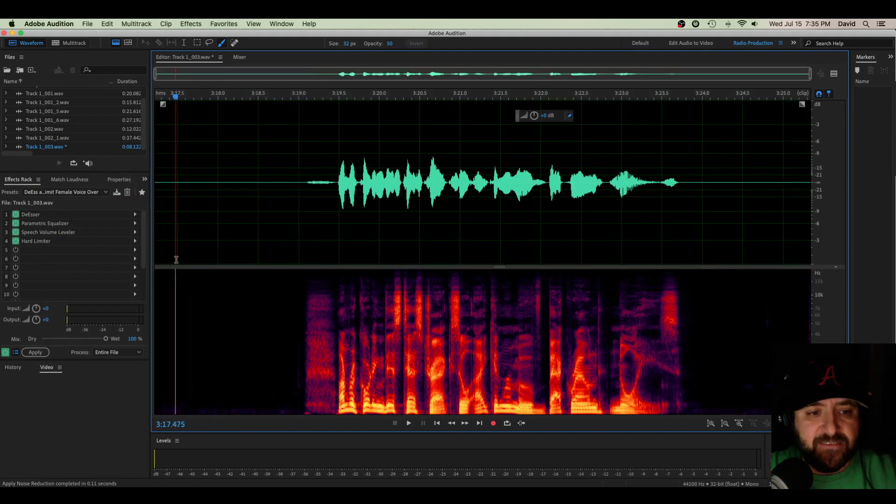
{"action": "left_click_drag", "start_coordinate": [187, 229], "coordinate": [272, 230]}
{"action": "key", "text": "space"}
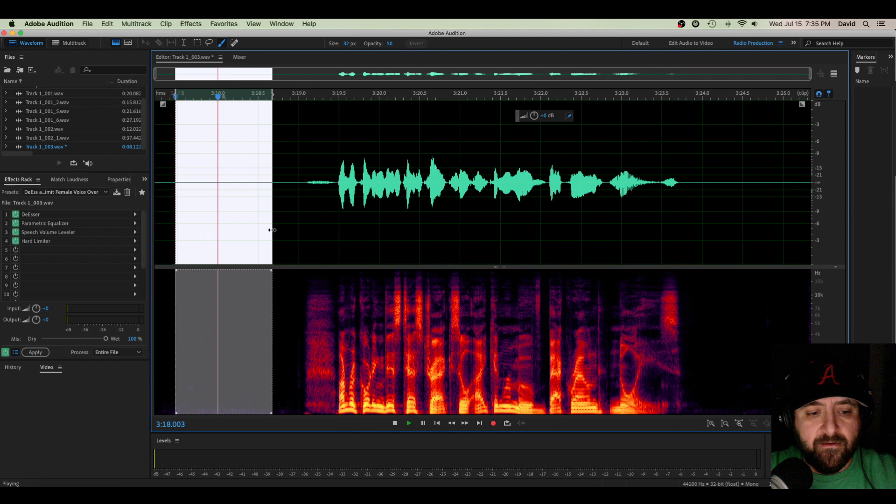
Step: Play the noise-reduced voice-over from the speech onset several times to judge the result
{"action": "left_click", "coordinate": [300, 227]}
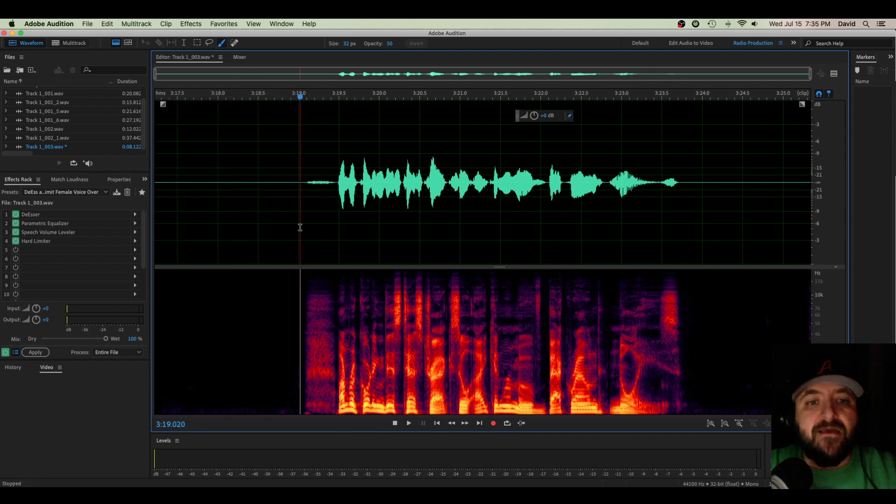
{"action": "left_click", "coordinate": [336, 220]}
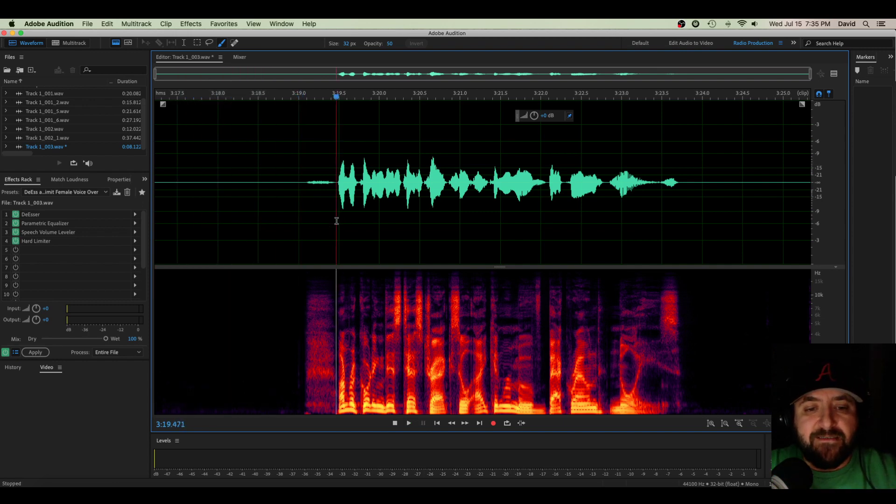
{"action": "key", "text": "space"}
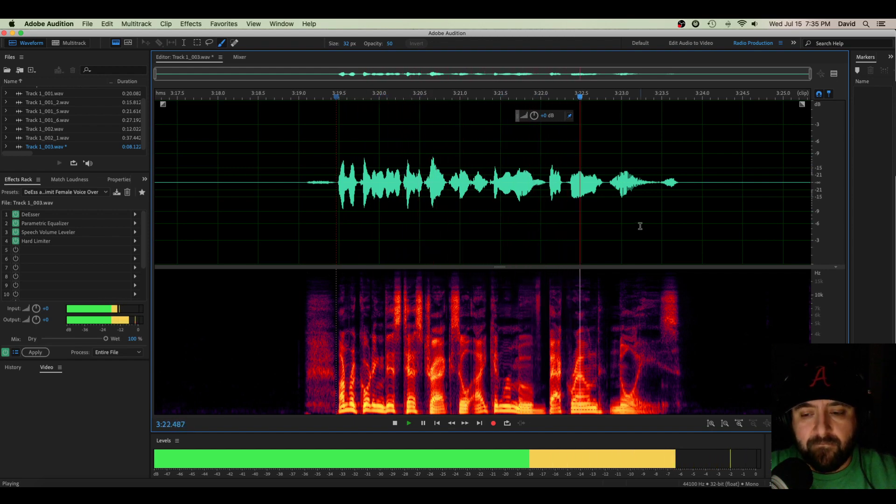
{"action": "key", "text": "space"}
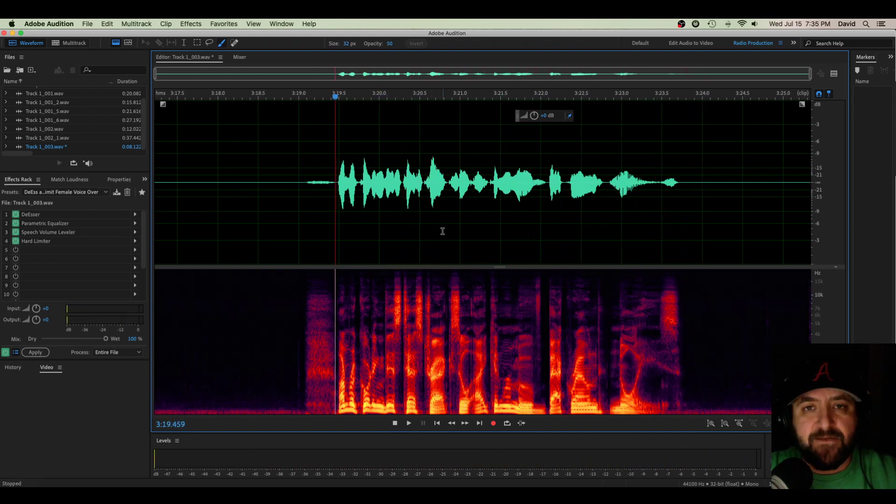
{"action": "key", "text": "space"}
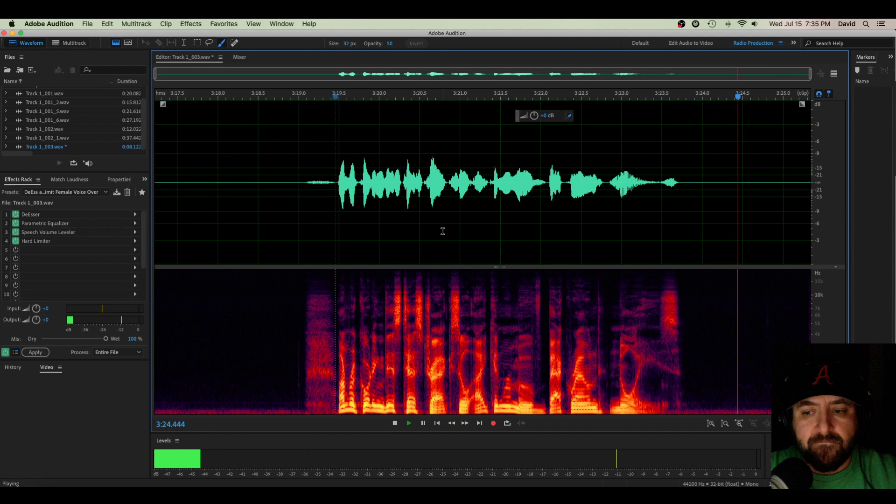
{"action": "key", "text": "space"}
{"action": "left_click", "coordinate": [338, 203]}
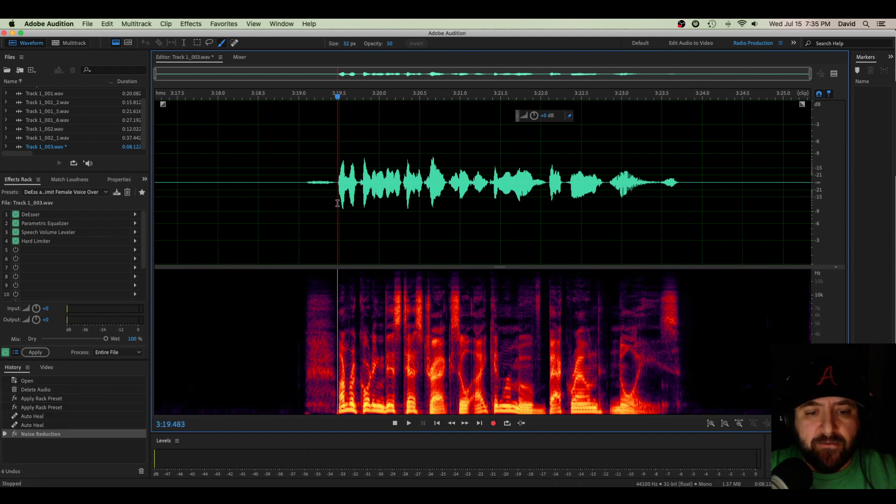
{"action": "key", "text": "space"}
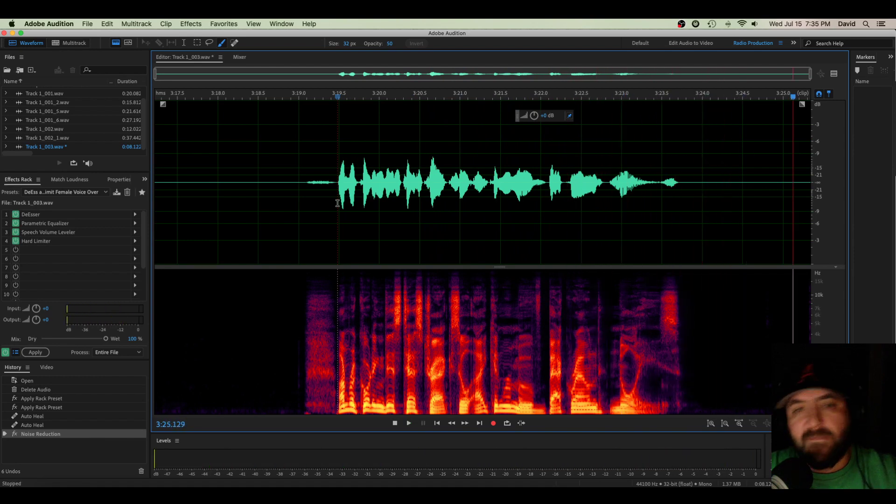
{"action": "key", "text": "space"}
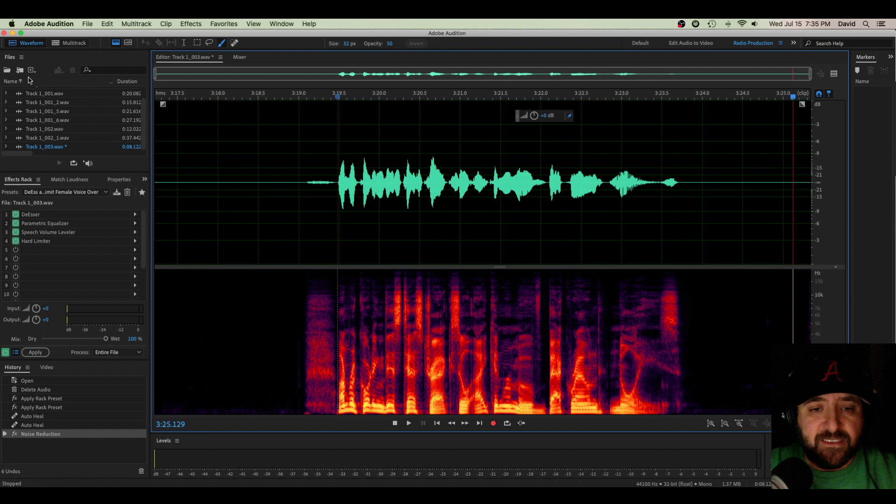
Step: Undo the noise reduction and apply the Effects Rack chain to the entire file
{"action": "left_click", "coordinate": [271, 210]}
{"action": "key", "text": "super+z"}
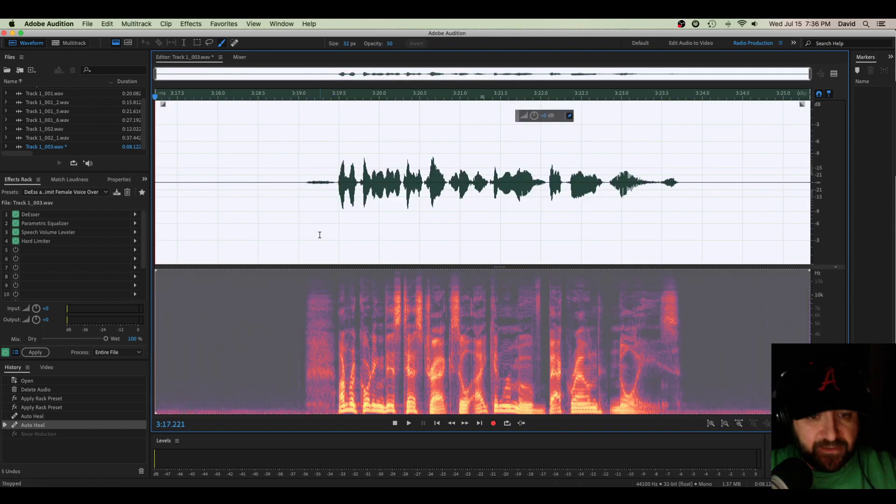
{"action": "left_click", "coordinate": [241, 240]}
{"action": "left_click", "coordinate": [35, 351]}
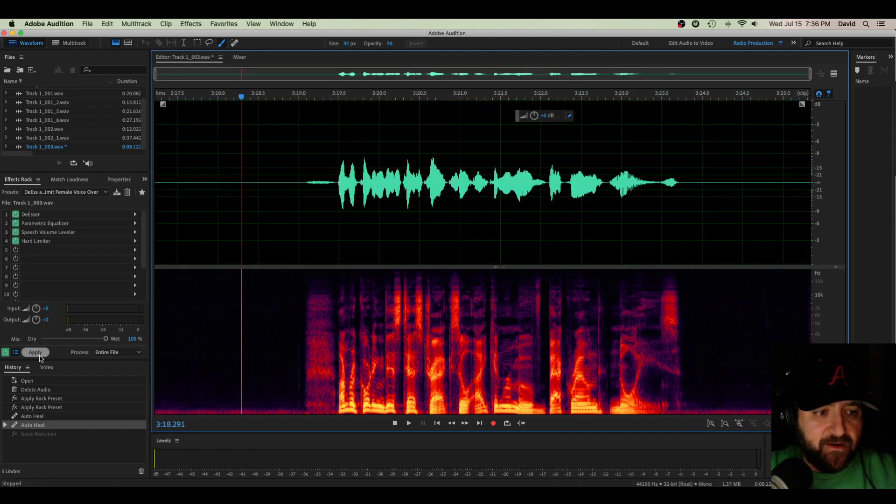
Step: Select and play the processed lead-in silence running into the speech
{"action": "left_click", "coordinate": [238, 210]}
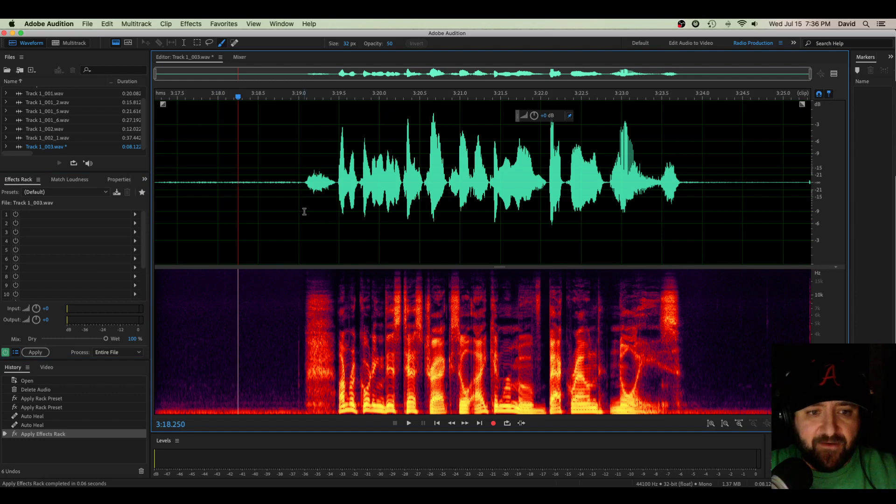
{"action": "left_click_drag", "start_coordinate": [294, 208], "coordinate": [164, 203]}
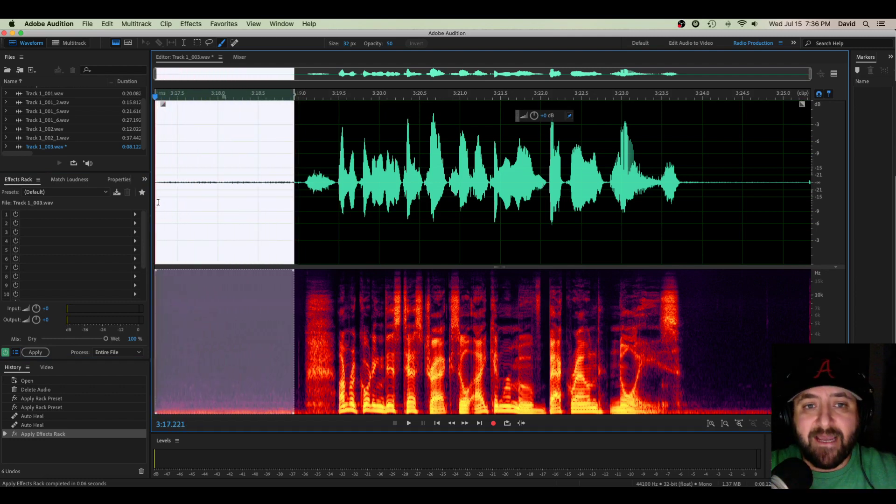
{"action": "left_click", "coordinate": [204, 209]}
{"action": "key", "text": "space"}
{"action": "key", "text": "space"}
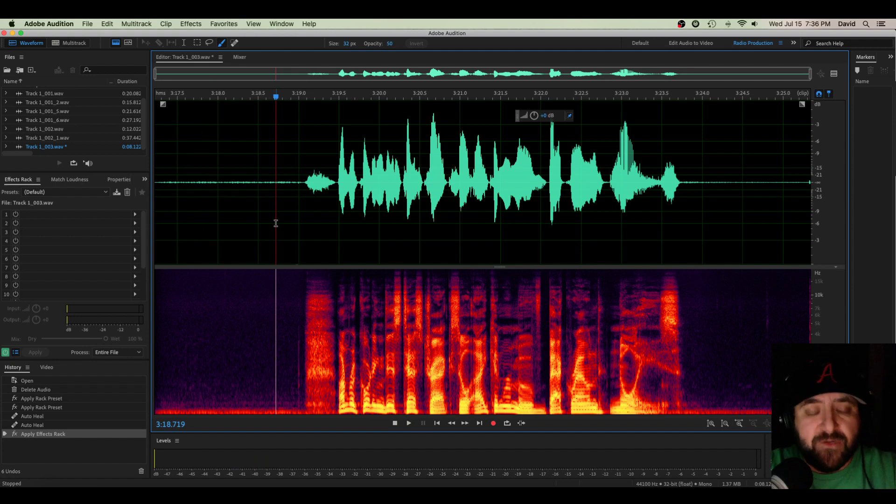
{"action": "left_click_drag", "start_coordinate": [246, 213], "coordinate": [205, 210]}
{"action": "left_click_drag", "start_coordinate": [301, 205], "coordinate": [170, 198]}
{"action": "left_click", "coordinate": [224, 210]}
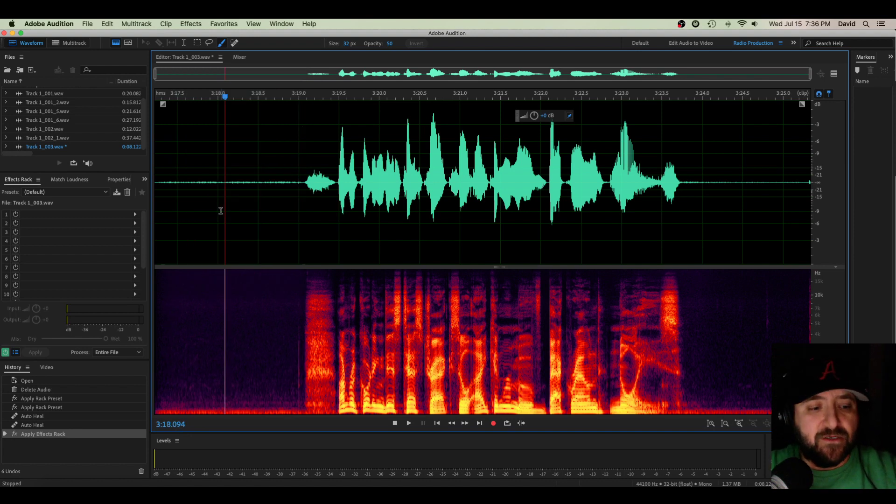
Step: Undo the last two processing steps and browse Noise Reduction / Restoration without choosing an effect
{"action": "key", "text": "super+z"}
{"action": "key", "text": "super+z"}
{"action": "left_click", "coordinate": [279, 239]}
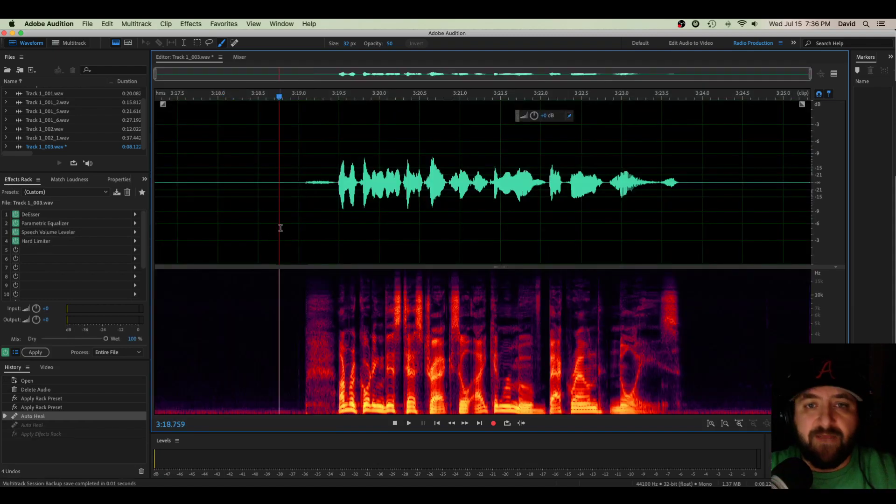
{"action": "left_click", "coordinate": [198, 24]}
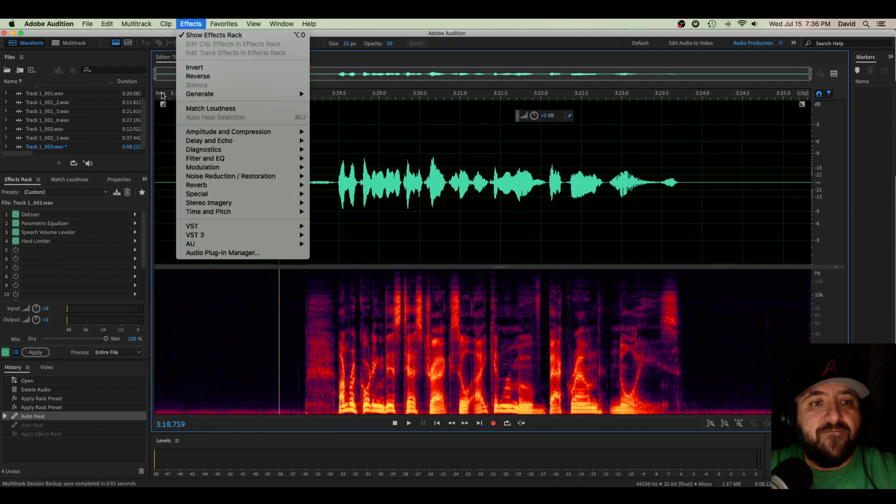
{"action": "mouse_move", "coordinate": [226, 181]}
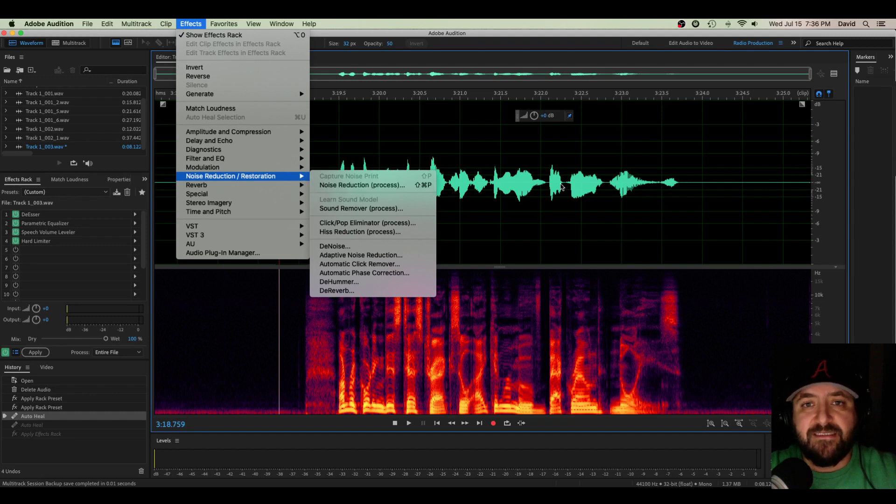
{"action": "left_click", "coordinate": [377, 185]}
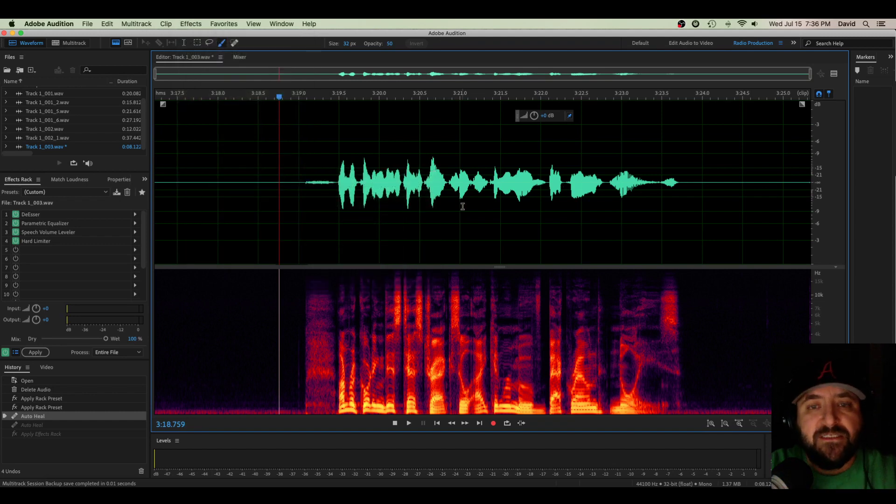